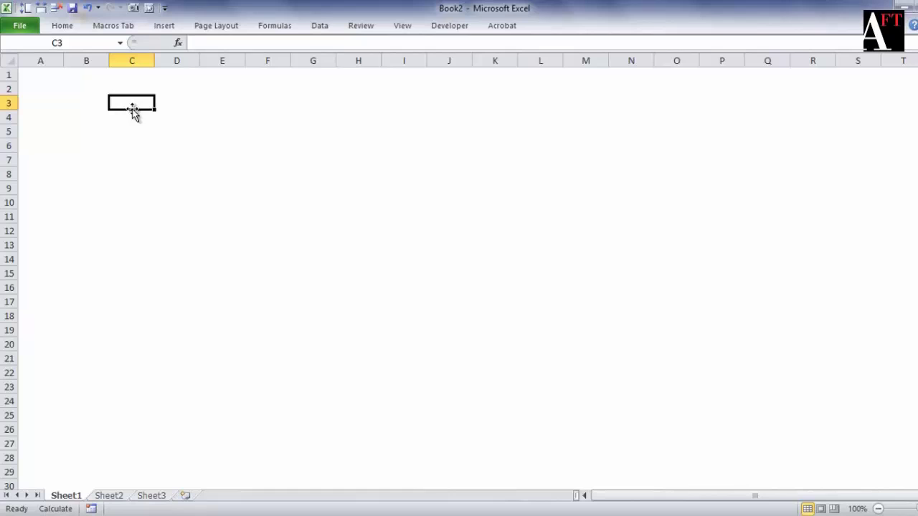
Enter 'Cash balance from Cash Flow Statement' in C3 and AutoFit column C to that text.
text(Cash b)
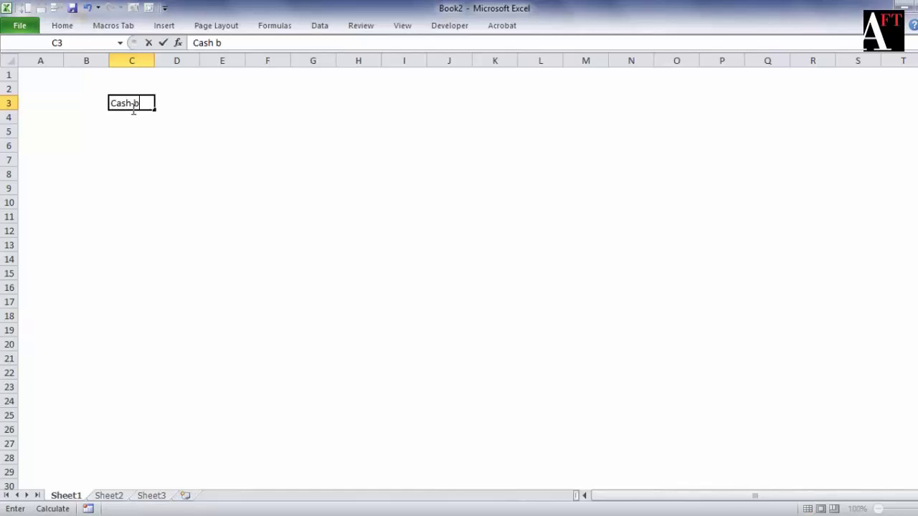
text(alance fro)
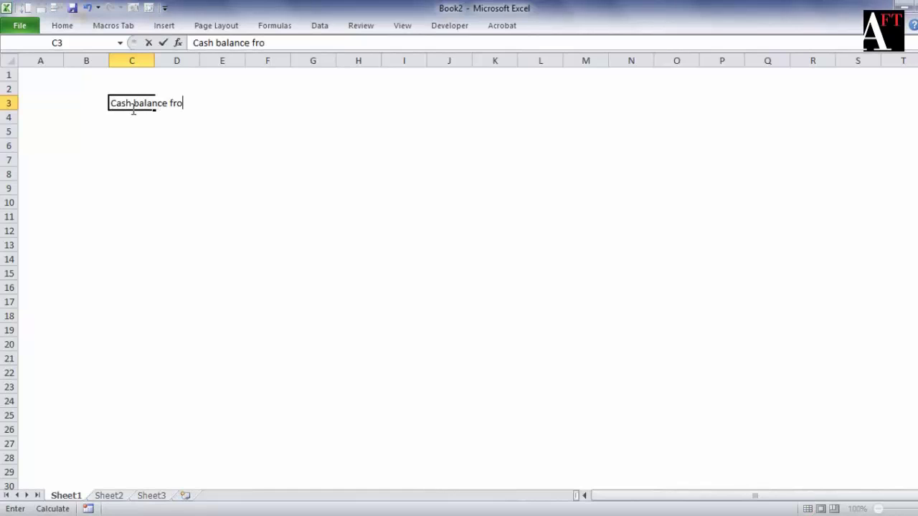
text(m Cash F)
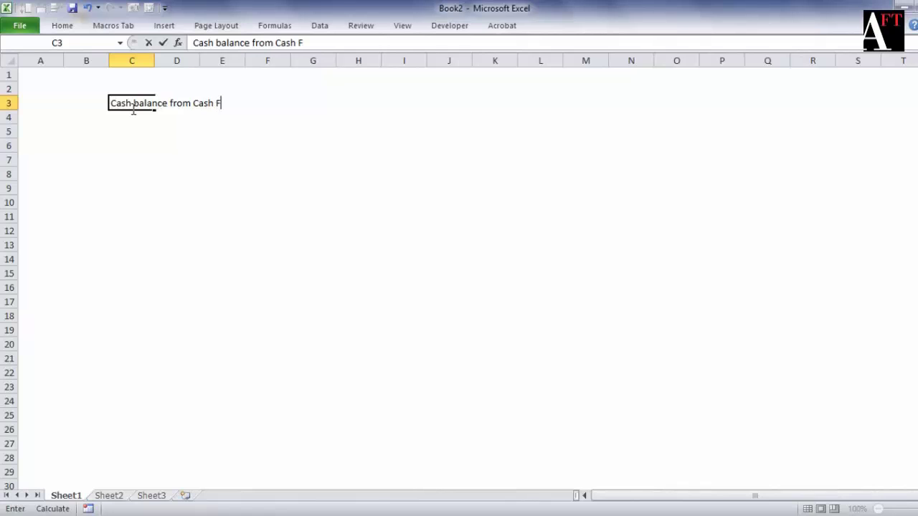
text(low Statement)
key(Return)
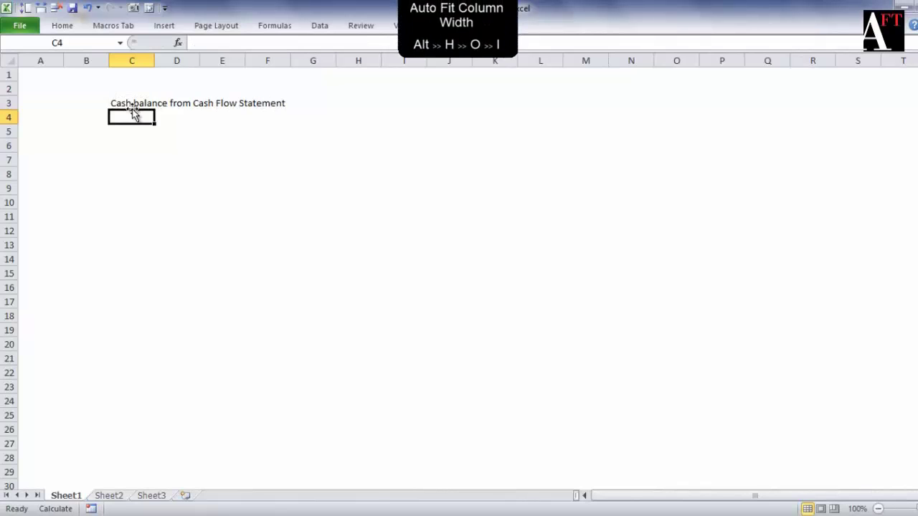
key(Up)
key(alt+h)
key(o)
key(i)
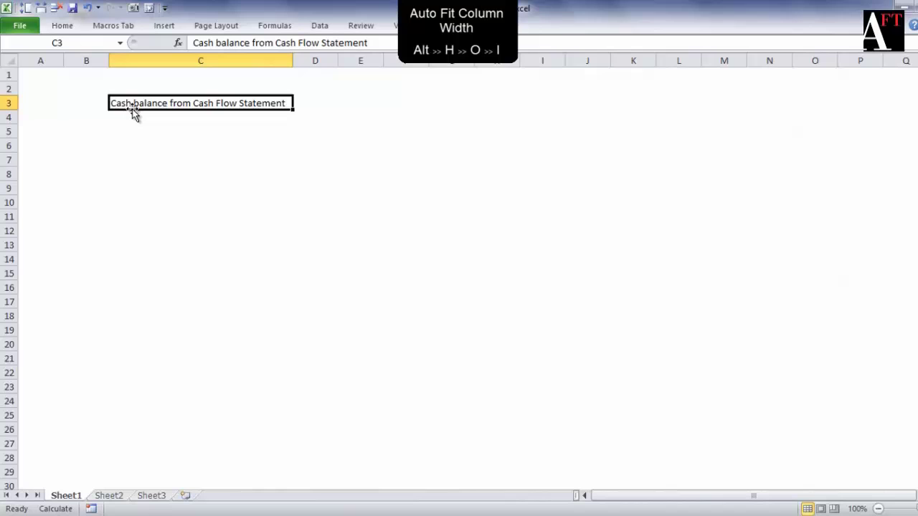
double_click(134, 109)
key(Escape)
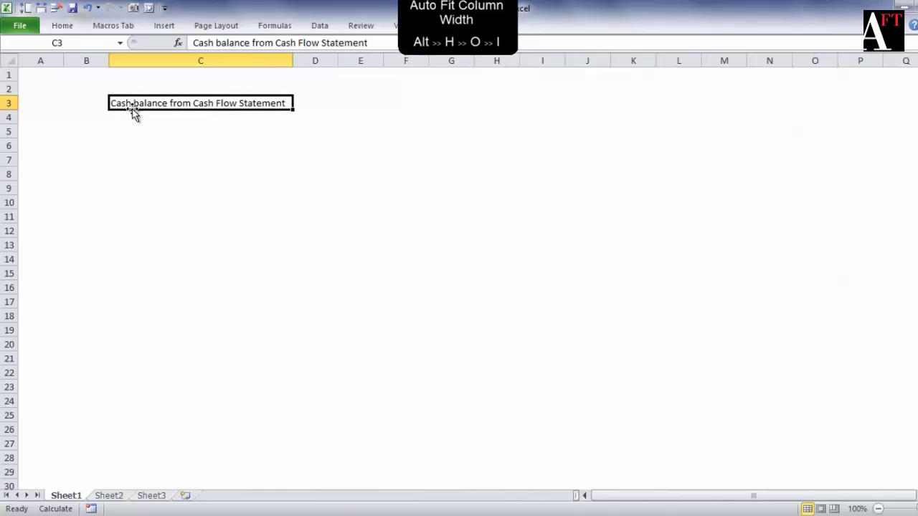
Show the full ribbon and apply a yellow fill to D3, the cash balance input cell.
click(327, 103)
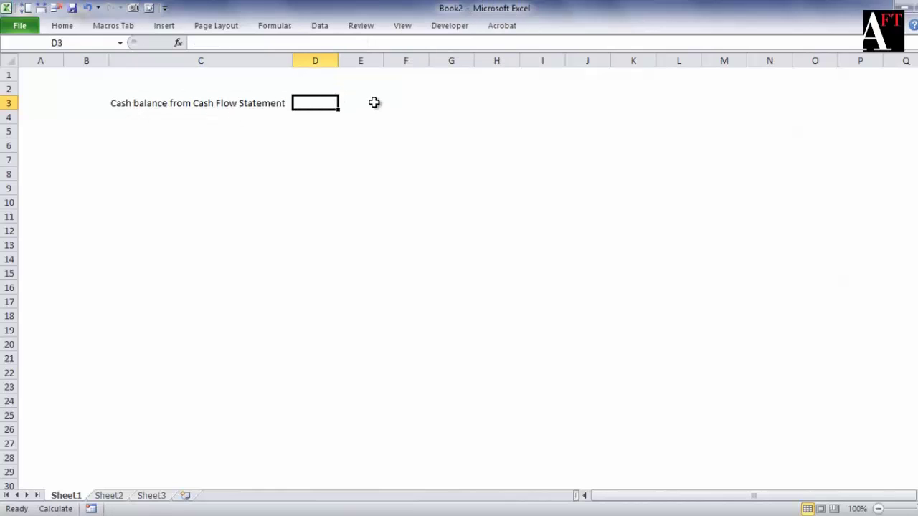
click(361, 301)
click(320, 103)
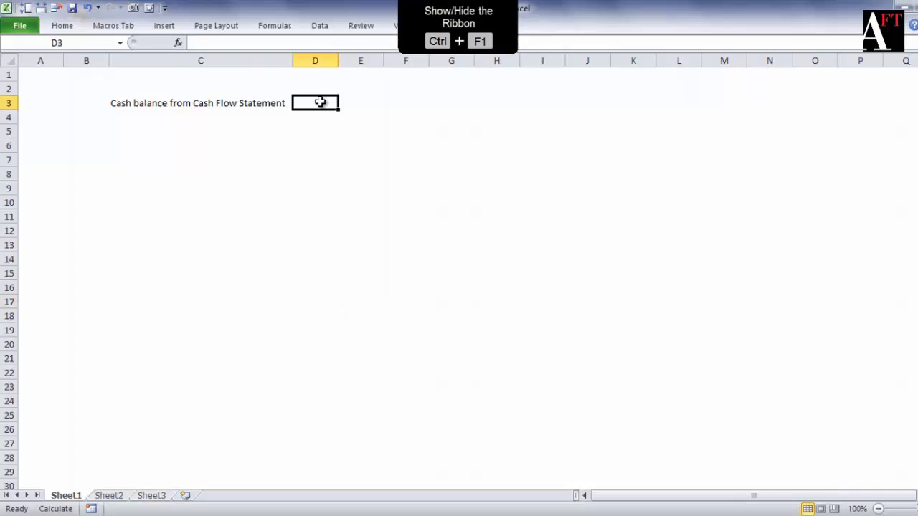
key(ctrl+F1)
click(352, 166)
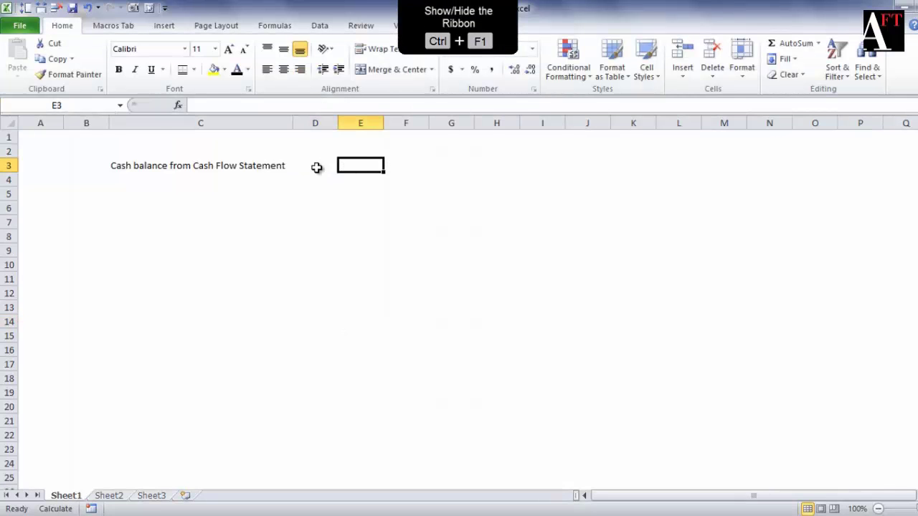
click(316, 167)
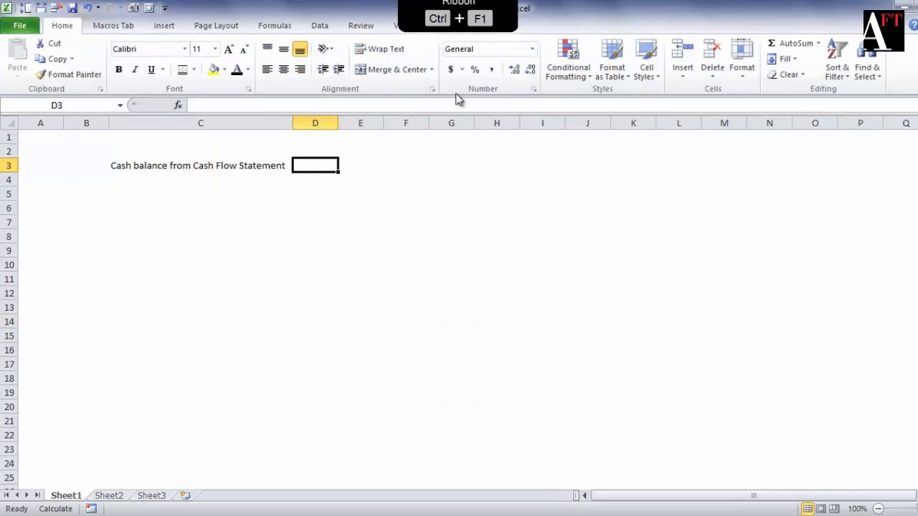
click(222, 70)
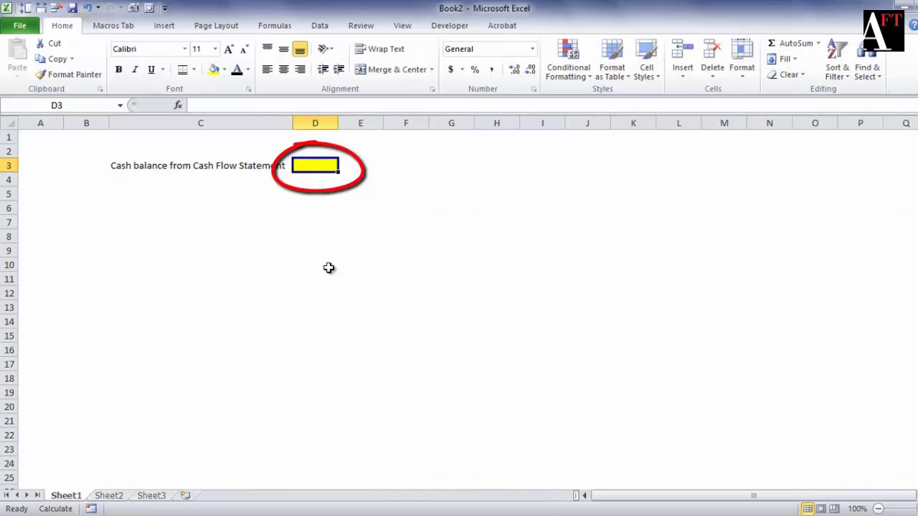
click(190, 223)
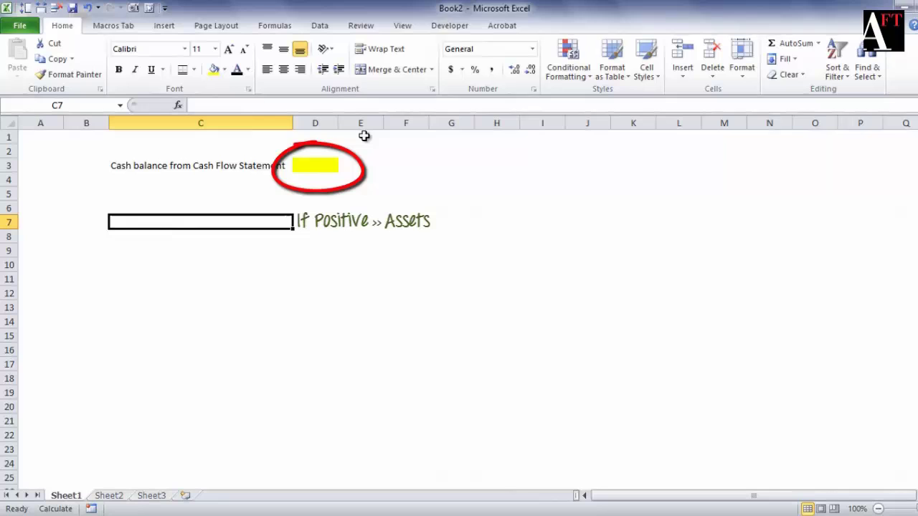
Enter the label 'Assets' in C7.
text(Assets)
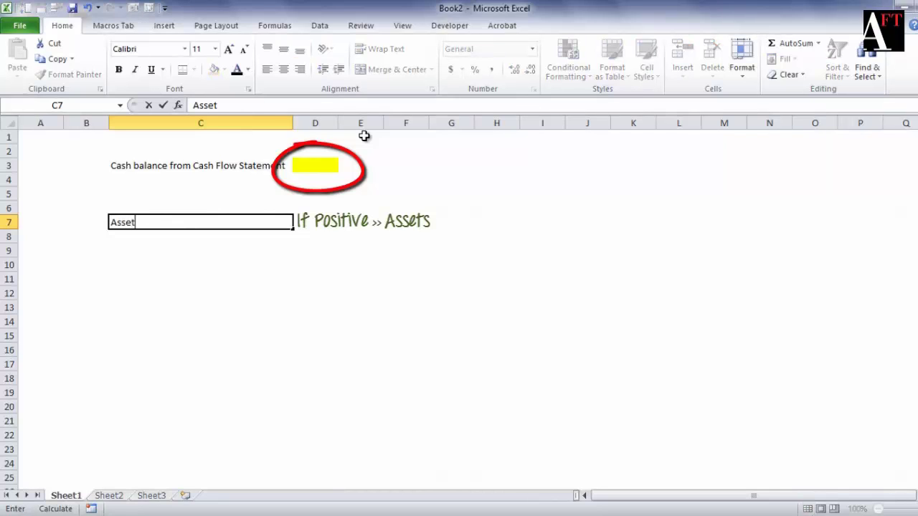
key(Return)
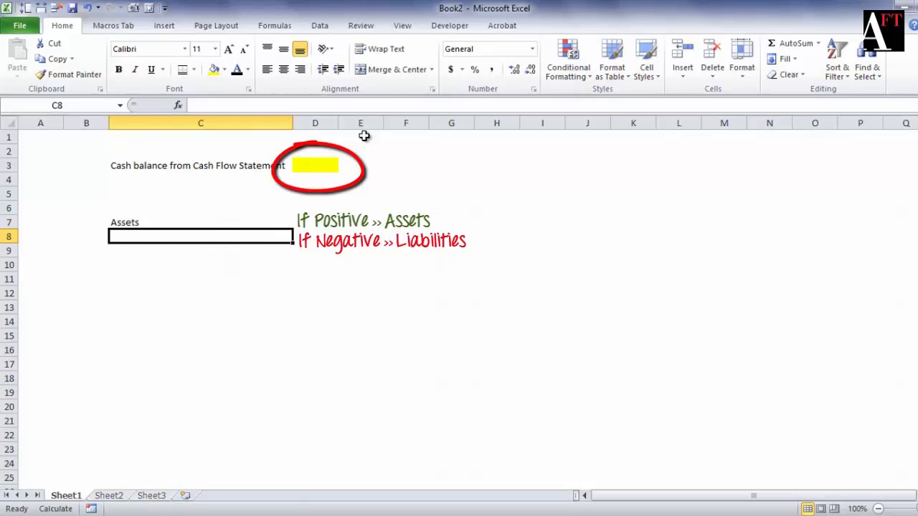
Enter the label 'Liabilities' in C8, correcting the typos.
text(Liba)
key(BackSpace)
key(BackSpace)
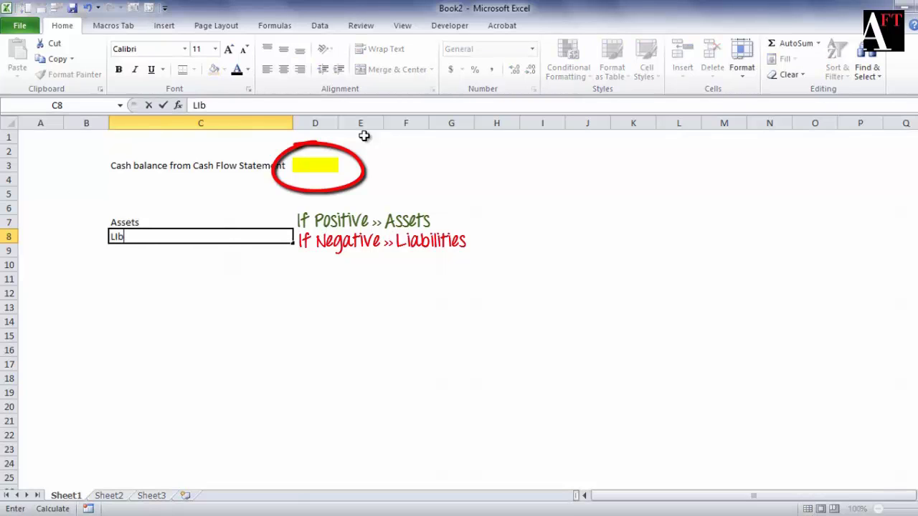
text(abilities)
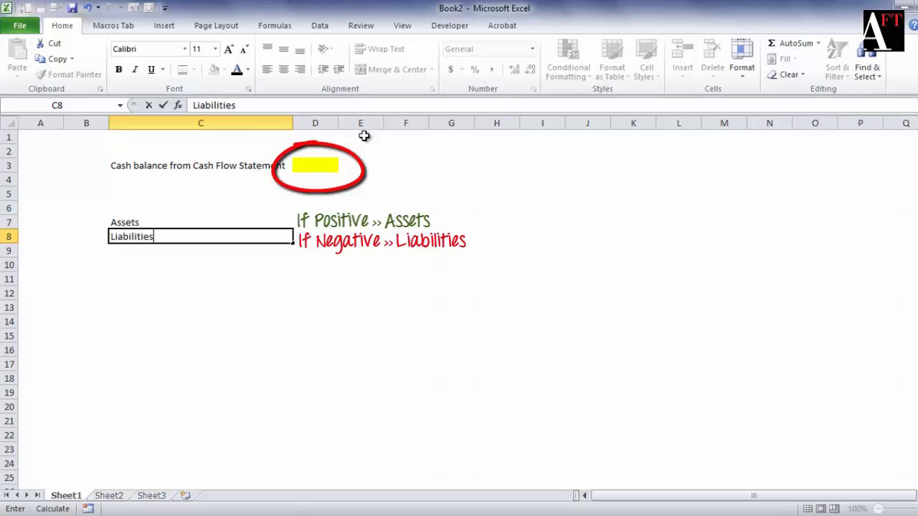
key(Return)
Walk through the layout of cash balance D3 and result cells D7 and D8, ending on D7.
key(Up)
key(Up)
key(Right)
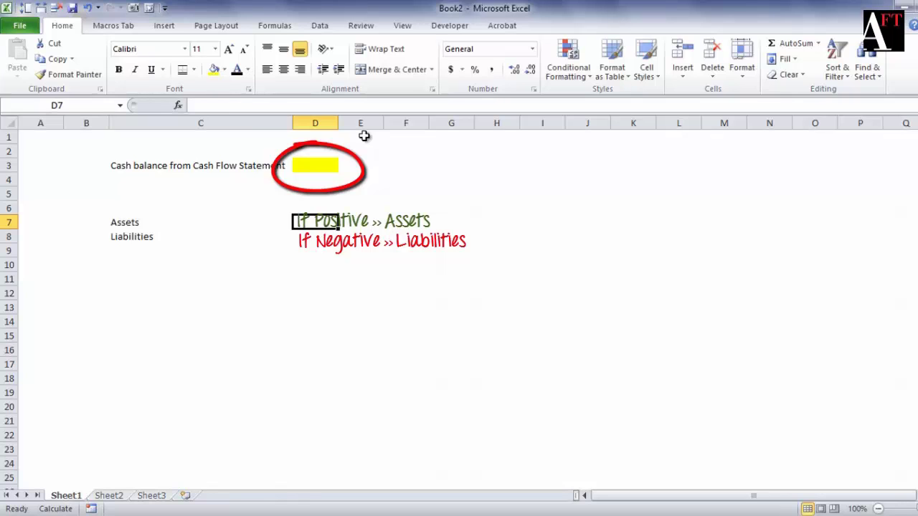
click(316, 161)
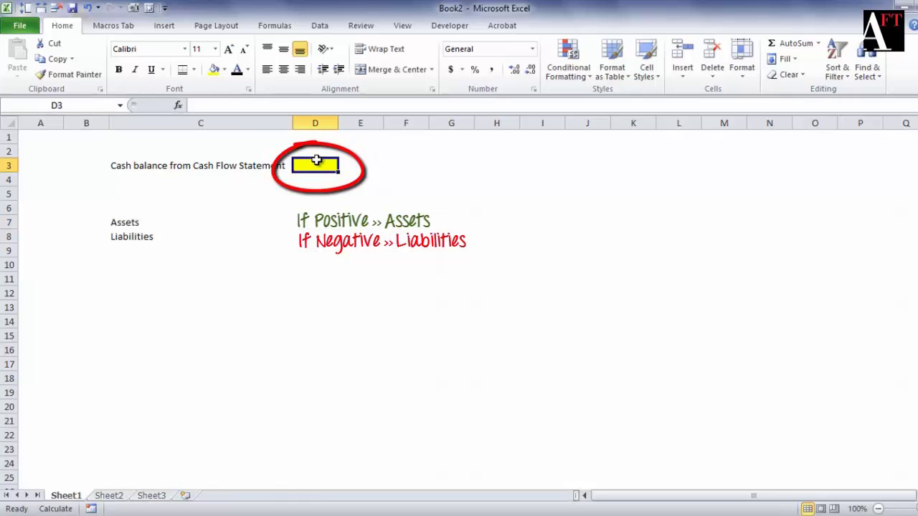
click(317, 221)
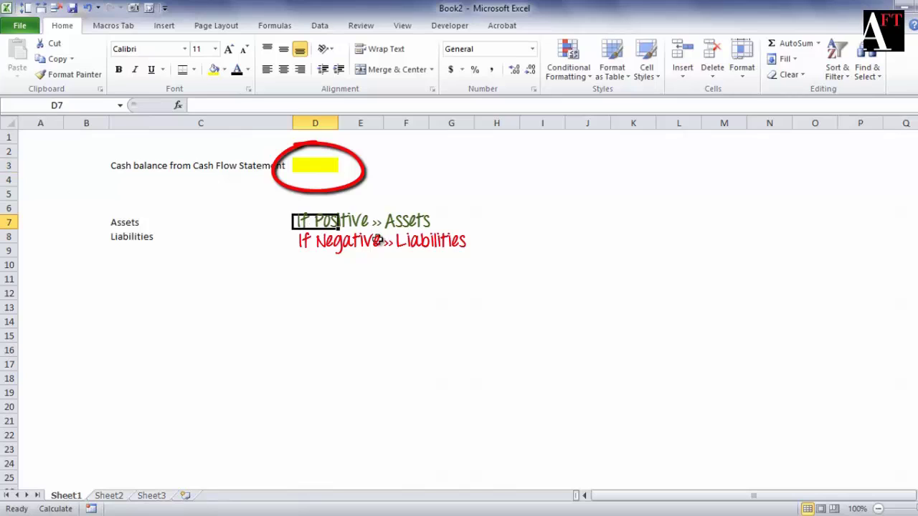
click(313, 166)
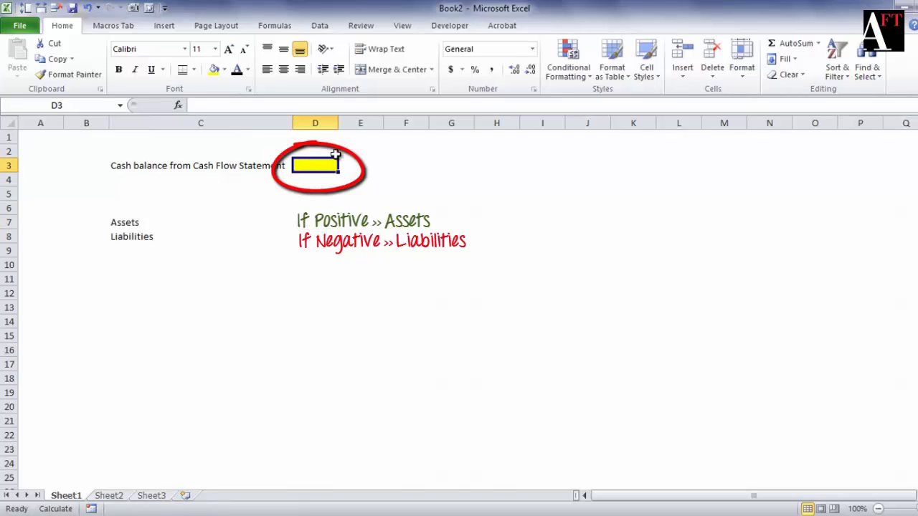
click(303, 237)
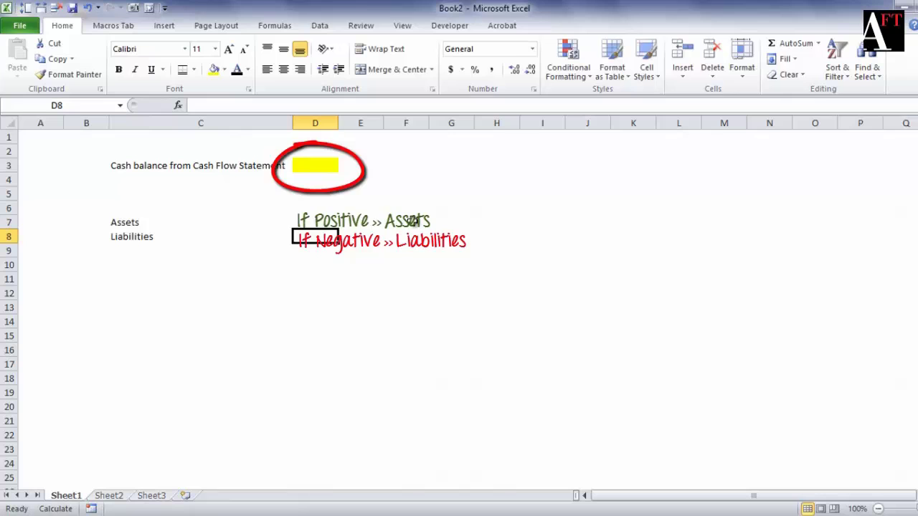
key(Up)
Enter =IF(D3>=0,D3,0) in D7 and review the formula.
text(=i)
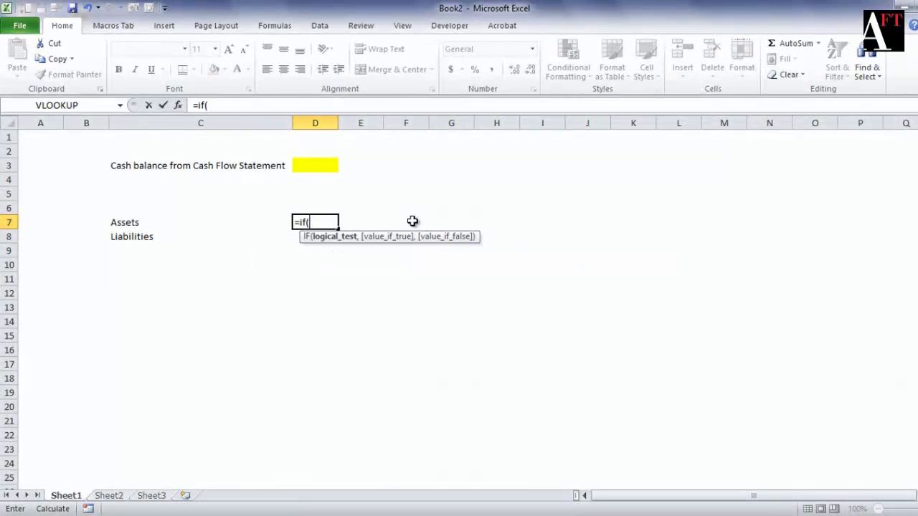
key(Up)
key(Up)
key(Up)
key(Up)
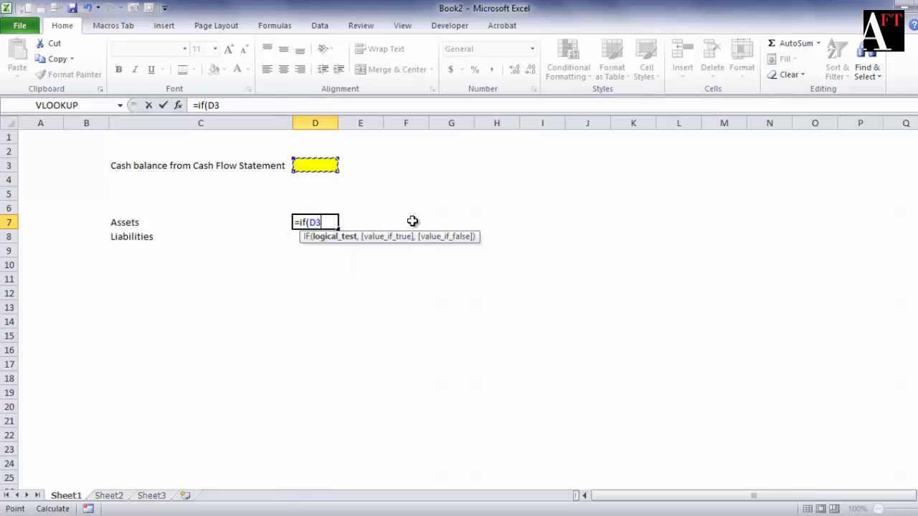
text(>=0,)
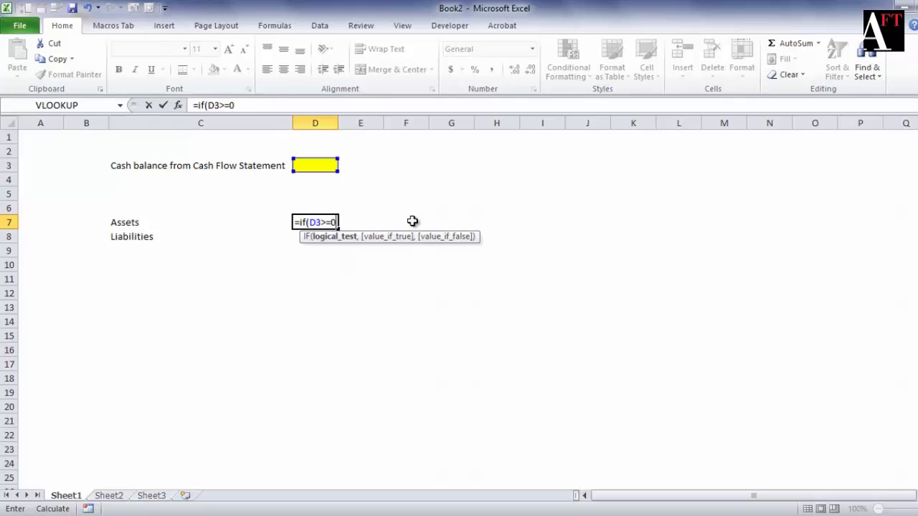
click(317, 169)
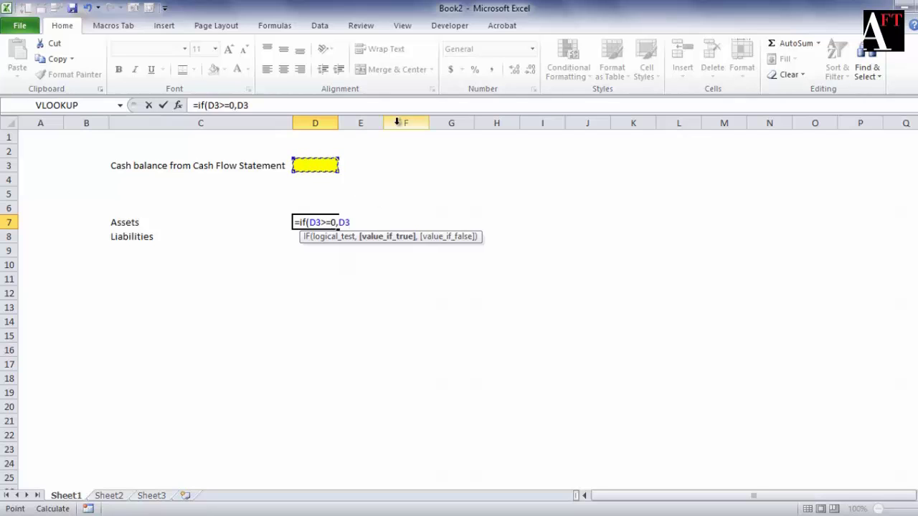
text(,)
text(0))
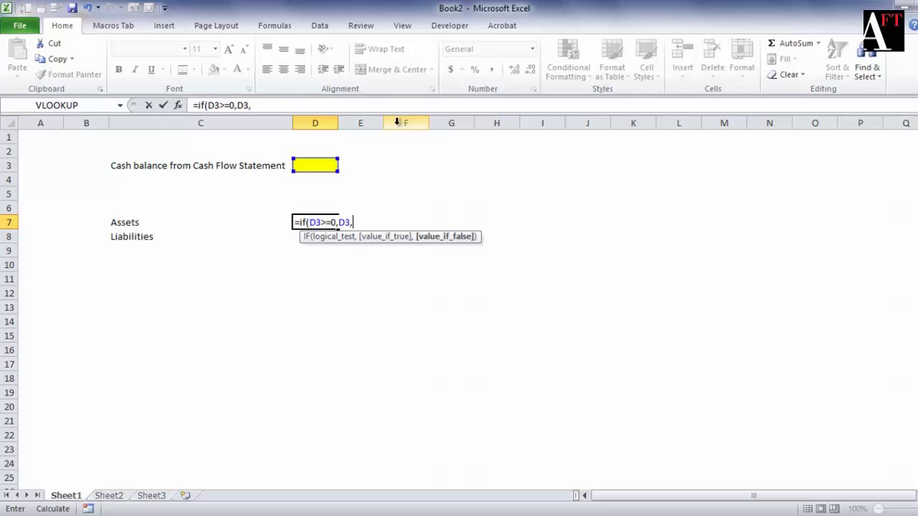
key(Return)
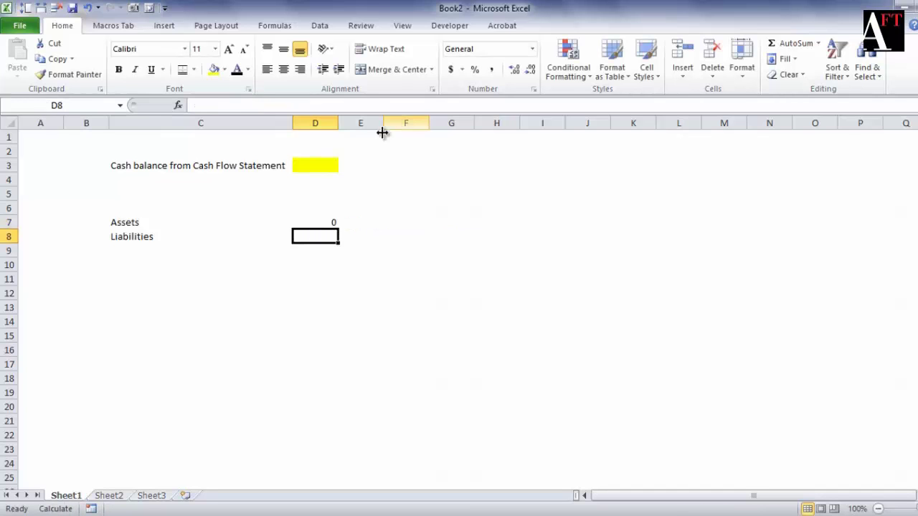
click(321, 222)
key(F2)
key(Escape)
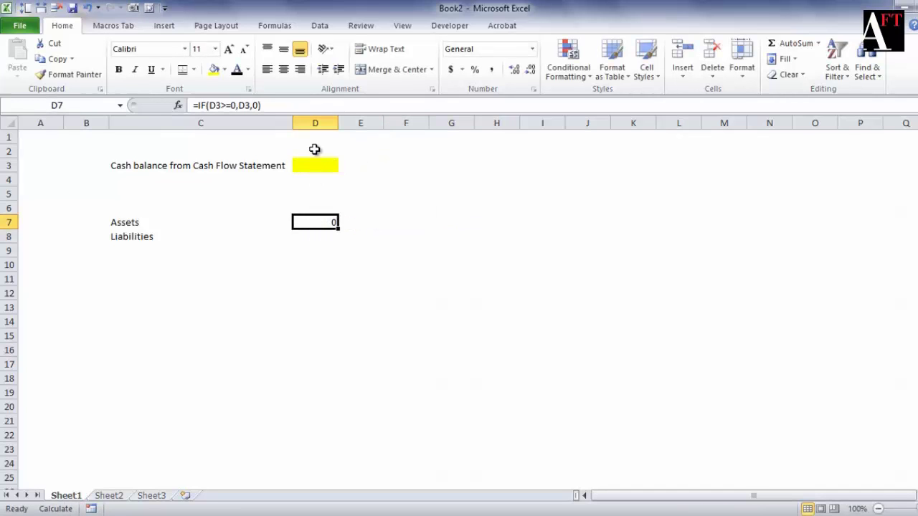
Enter 100 as the cash balance in D3 and confirm D7 returns 100.
click(312, 165)
text(100)
key(Return)
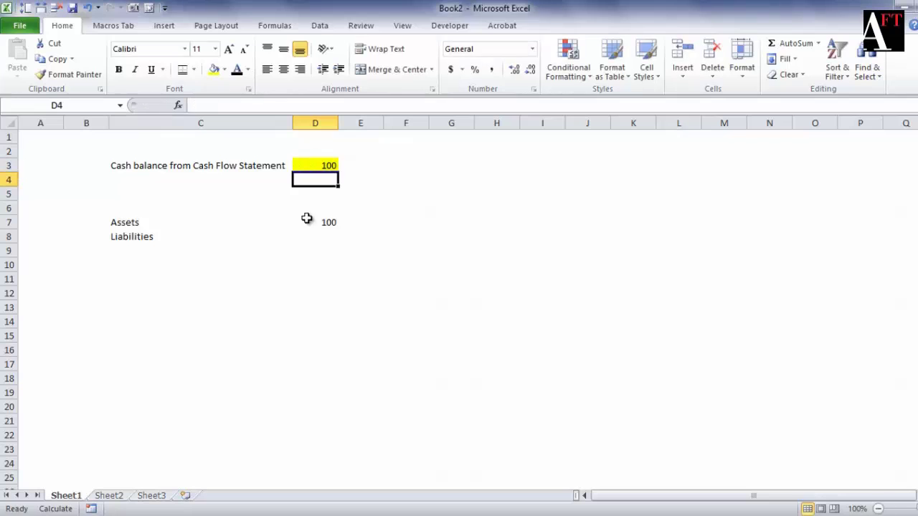
click(318, 224)
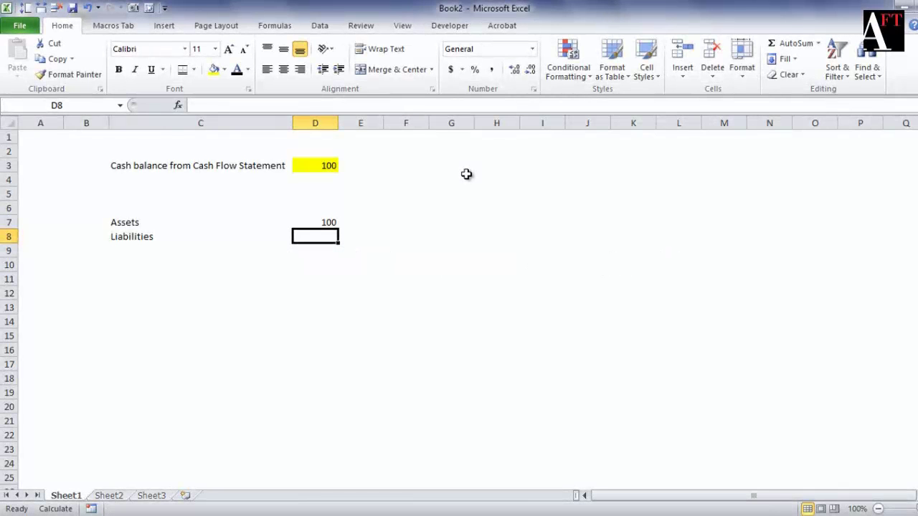
Enter =IF(D3<0,D3,0) in D8 for the Liabilities amount.
text(=if)
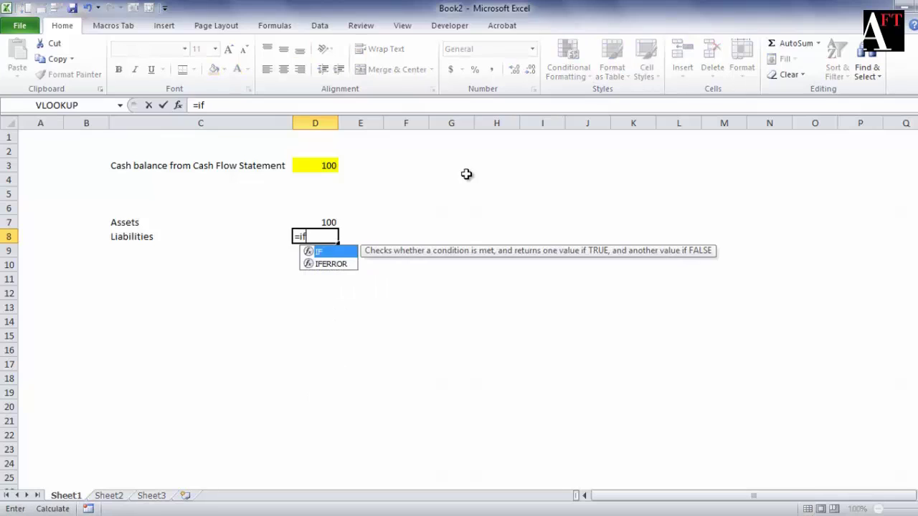
text(()
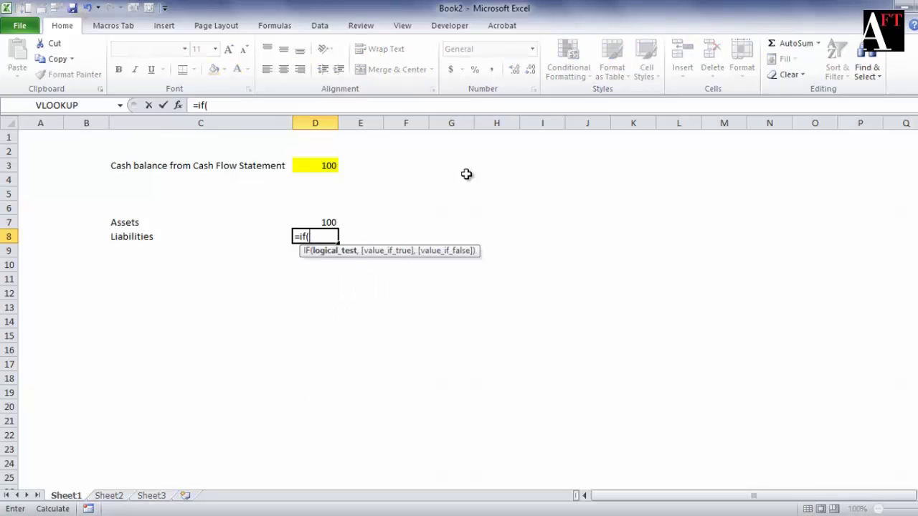
click(327, 165)
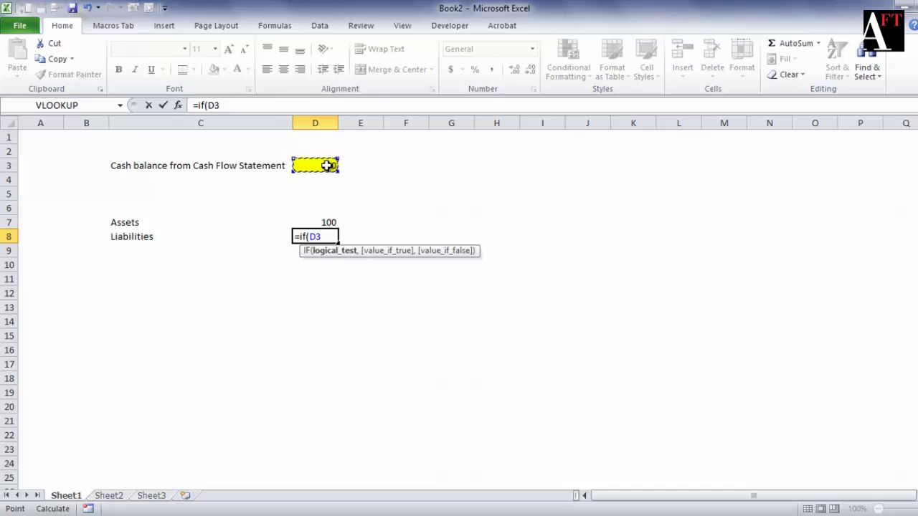
text(<0,)
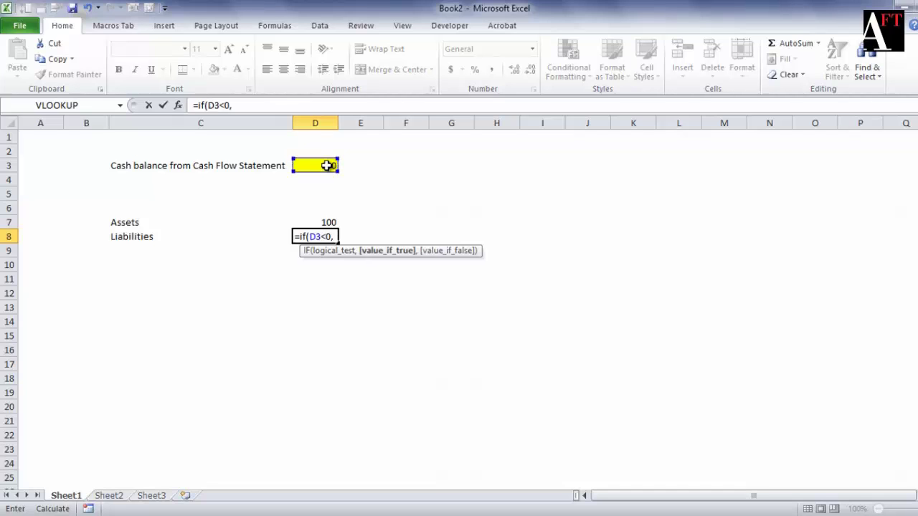
click(327, 165)
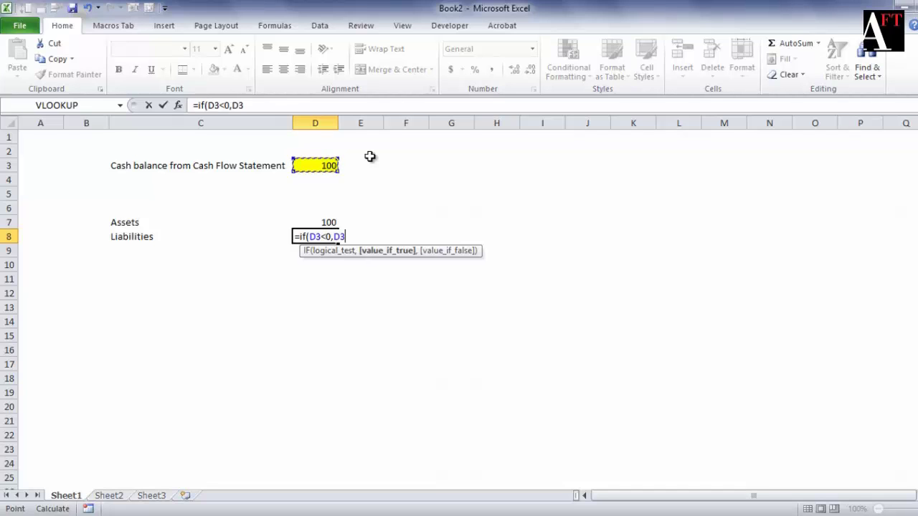
text(,)
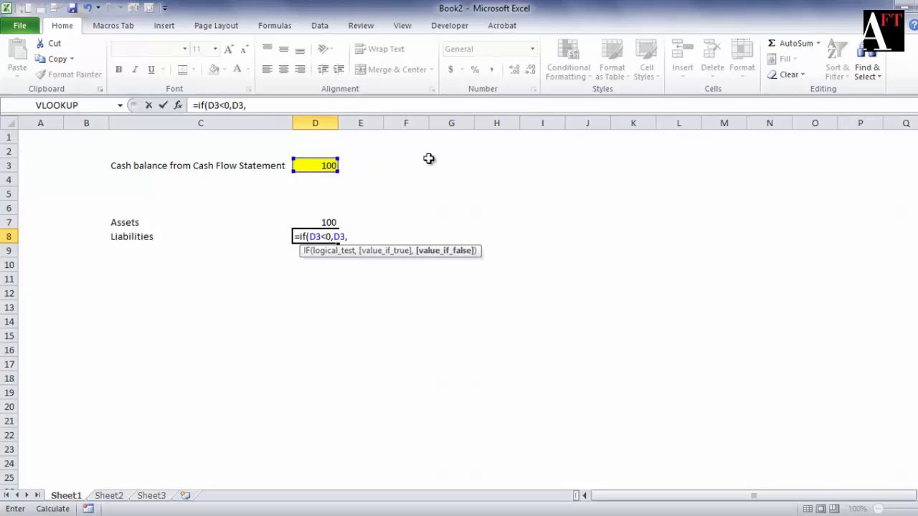
text(0))
key(ctrl+Return)
Edit D8 to =IF(D3<0,-D3,0) so a negative balance shows as positive.
key(F2)
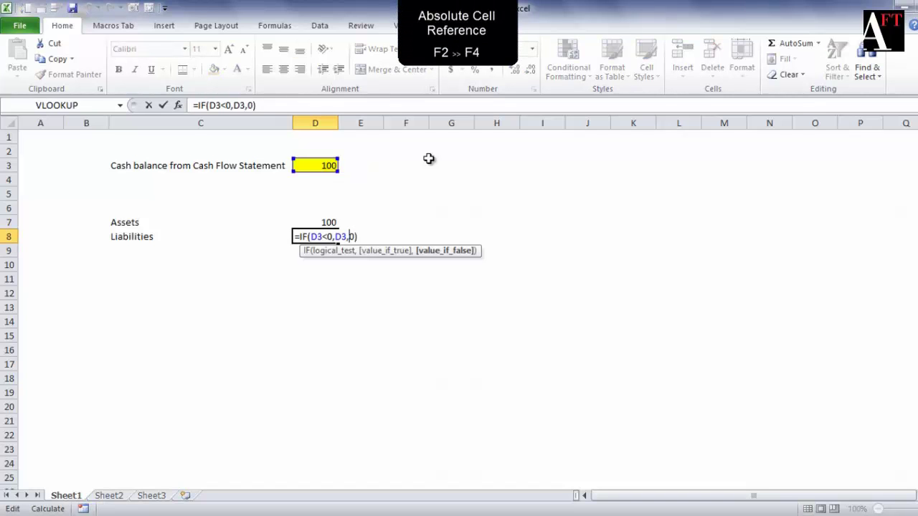
key(F4)
key(Escape)
key(F2)
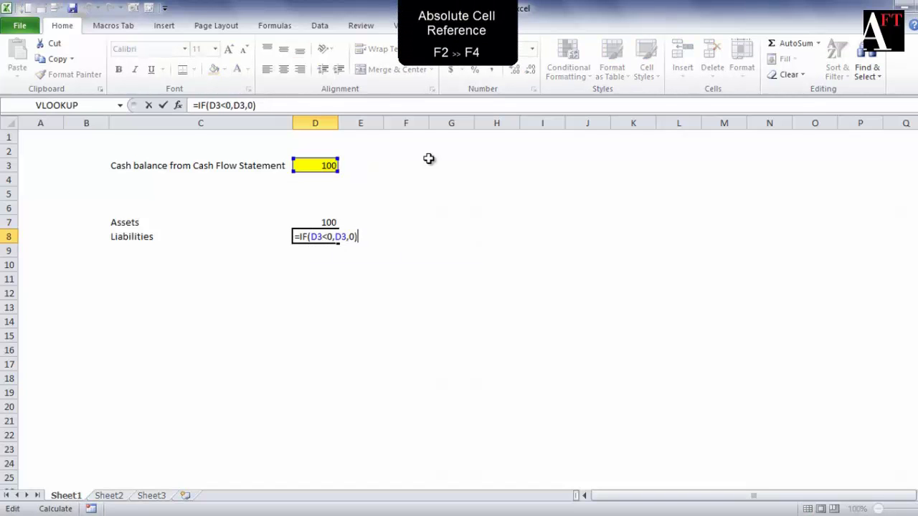
key(Left)
key(Left)
key(Left)
key(Left)
key(Left)
text(-)
key(ctrl+Return)
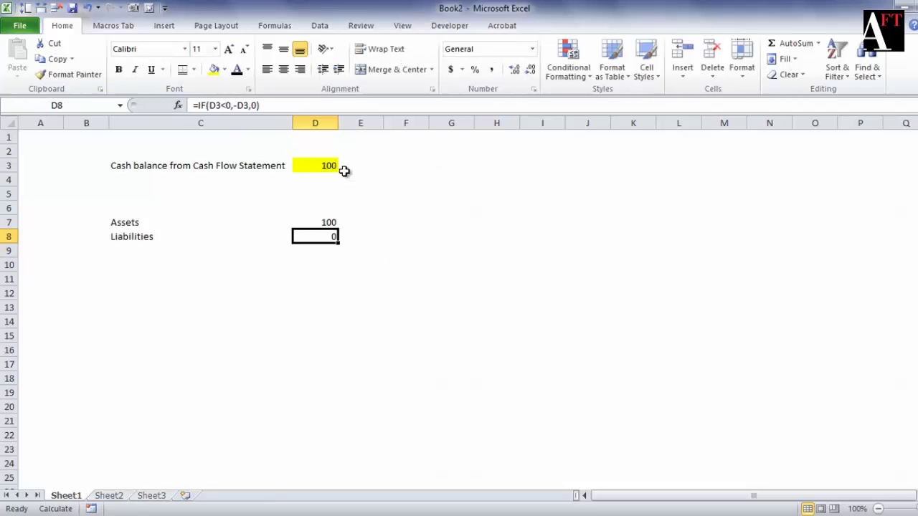
click(305, 170)
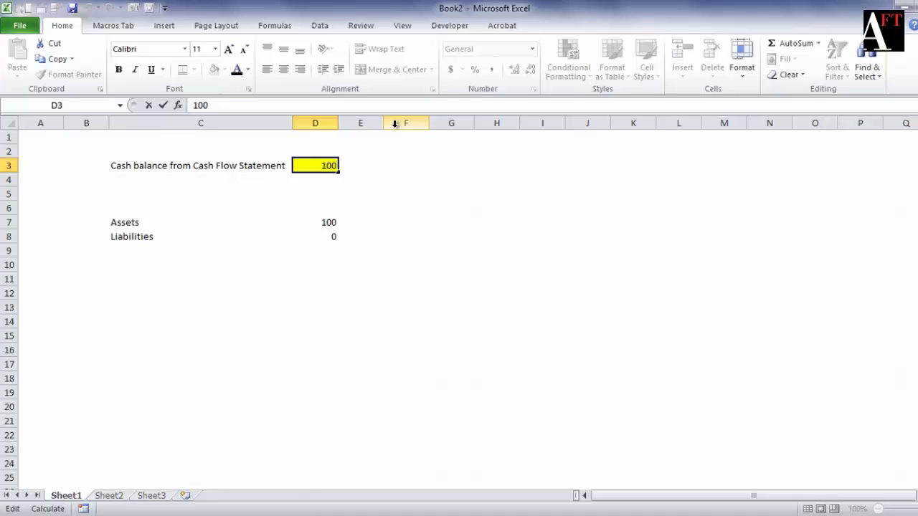
text(-100)
key(Return)
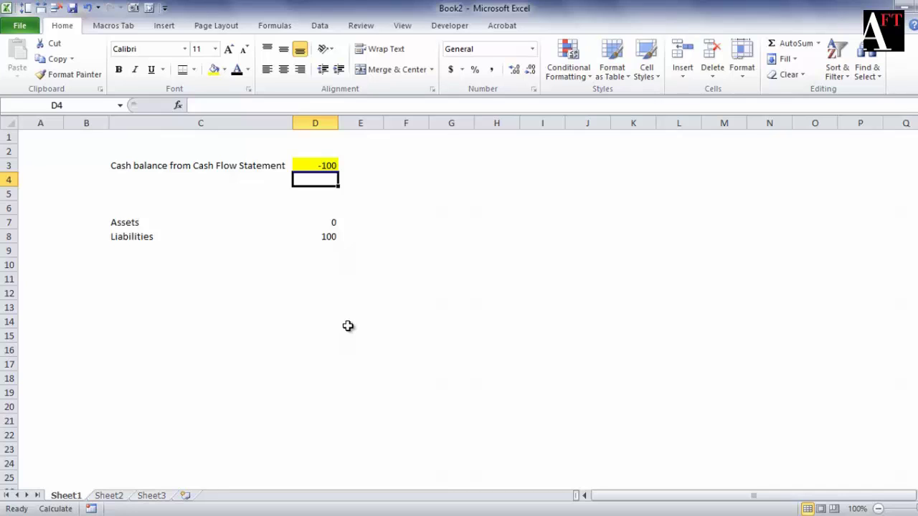
click(310, 165)
text(1)
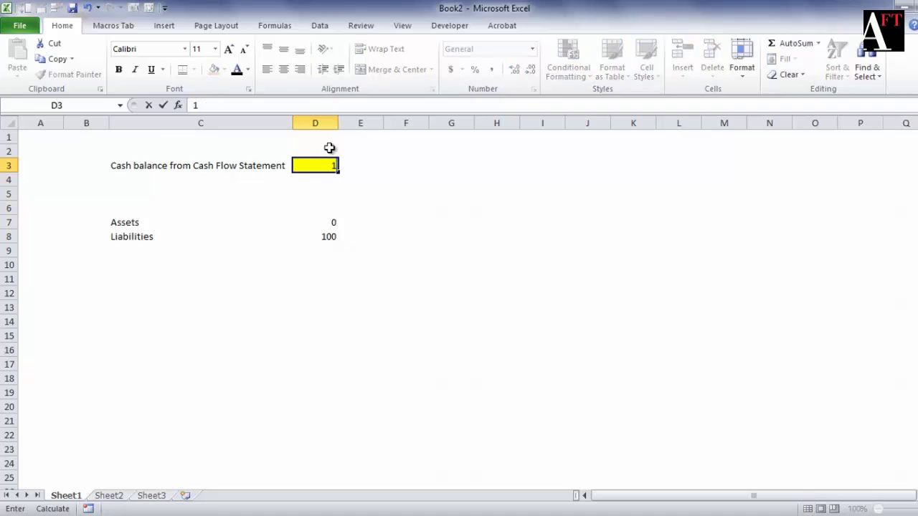
text(00)
key(Return)
click(317, 224)
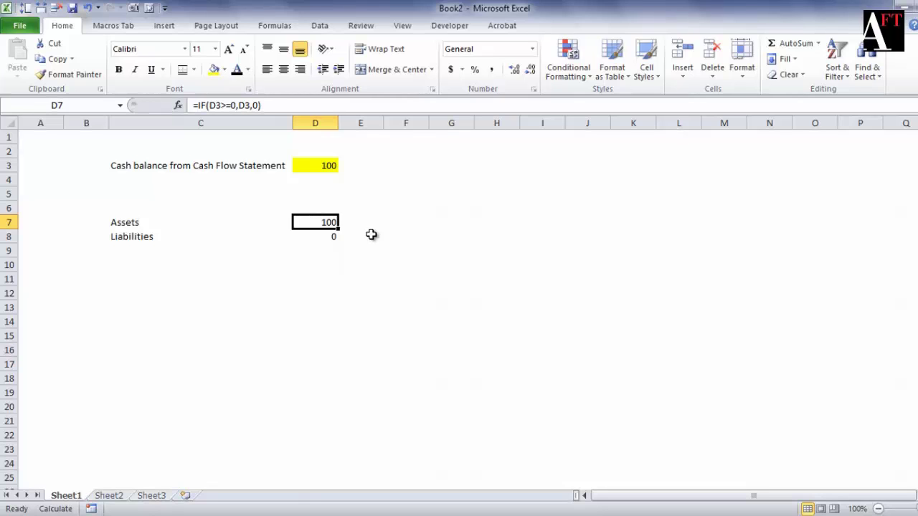
Enter the label 'Invest' in E7 beside Assets.
click(381, 222)
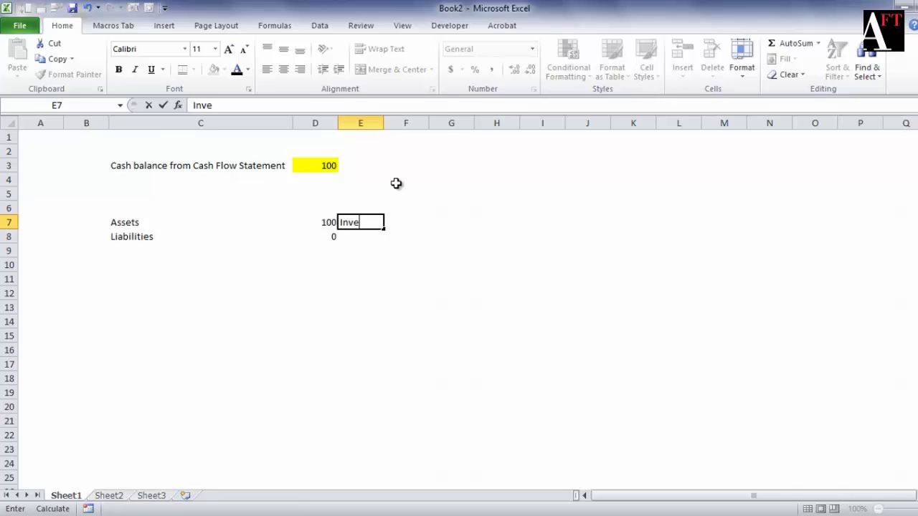
text(st)
key(Return)
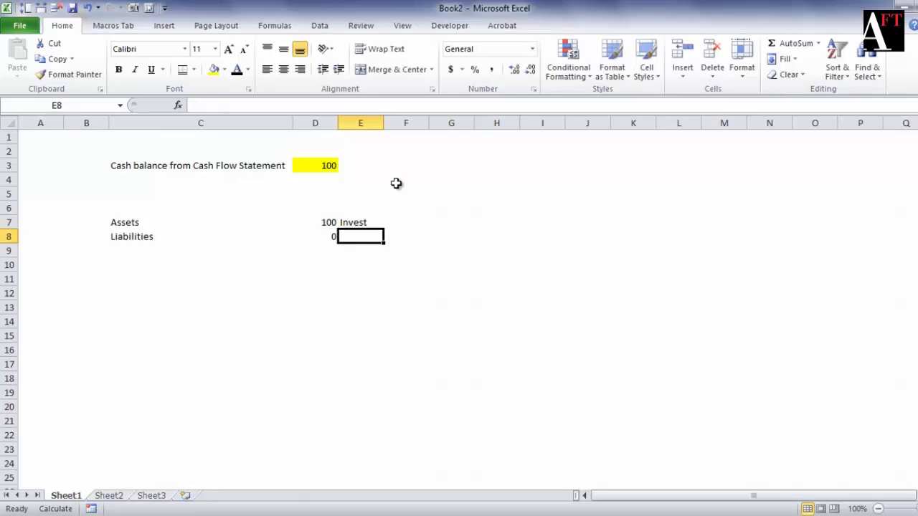
click(405, 223)
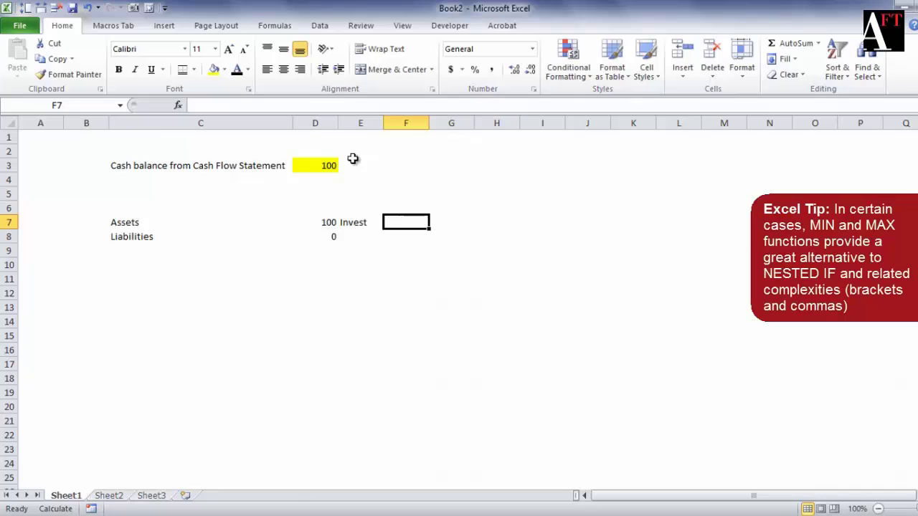
Change the cash balance in D3 to -200 and check the Liabilities result in D8.
click(330, 165)
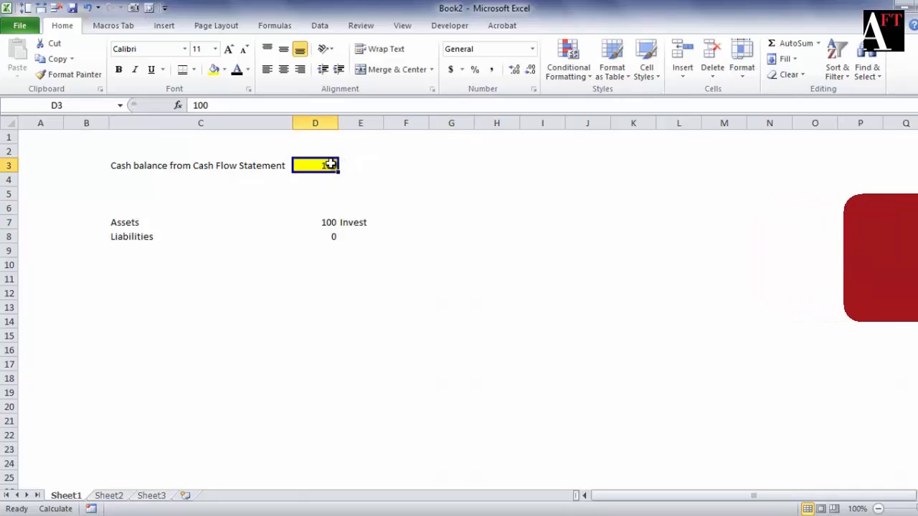
text(-200)
key(Return)
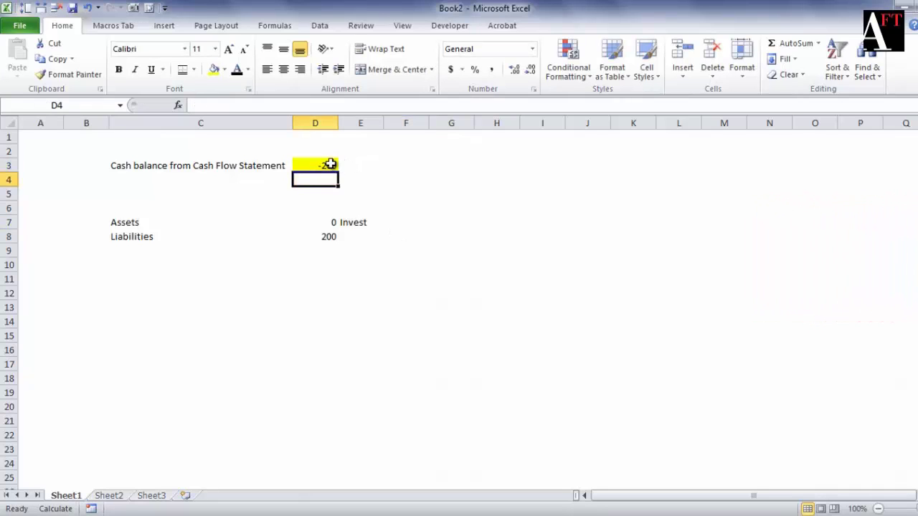
click(321, 236)
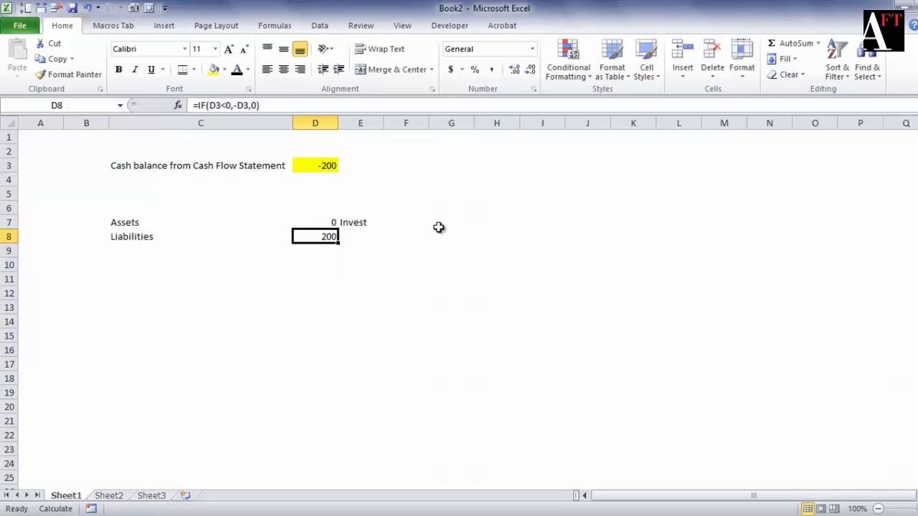
Enter 'Loan' in E8 and 'Interest Expense' in F8 beside Liabilities.
click(363, 237)
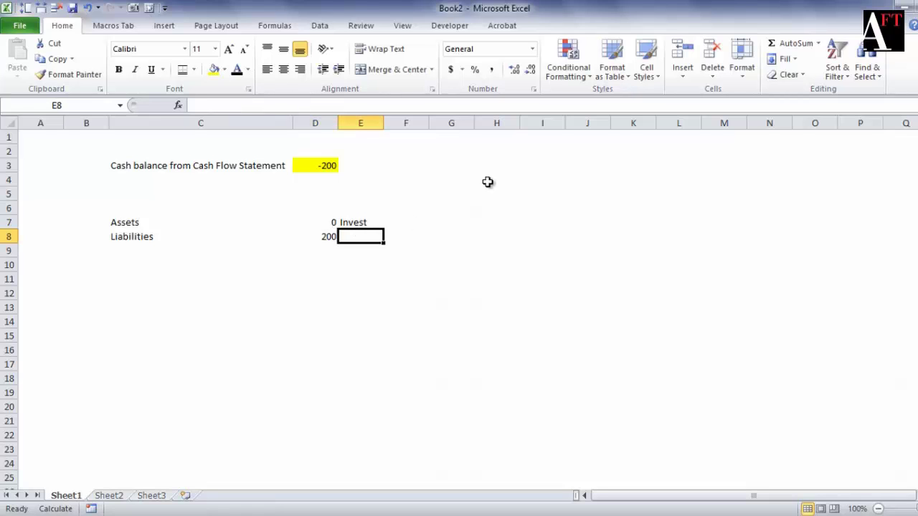
text(Loan)
key(Return)
key(Up)
key(Right)
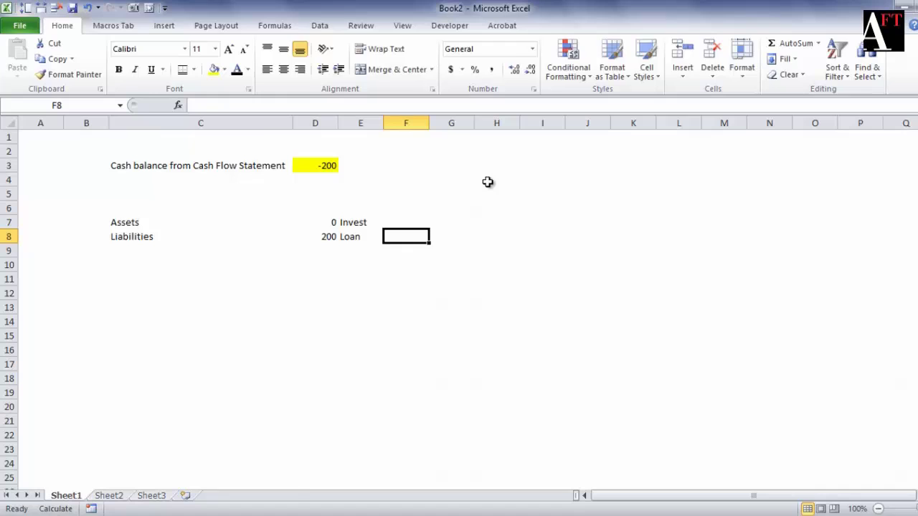
text(Interest Exp)
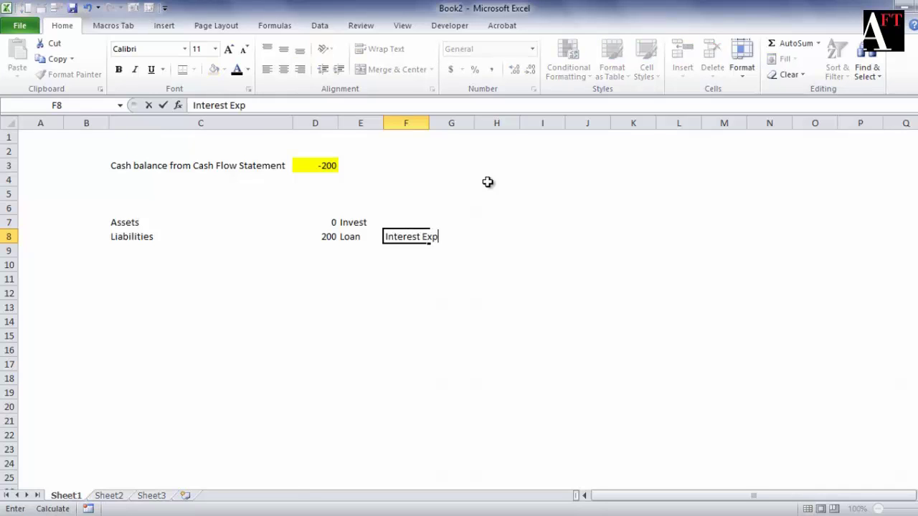
text(ense)
key(Return)
Enter 'Interest Income' in F7, fixing the mistyped text.
key(Up)
key(Up)
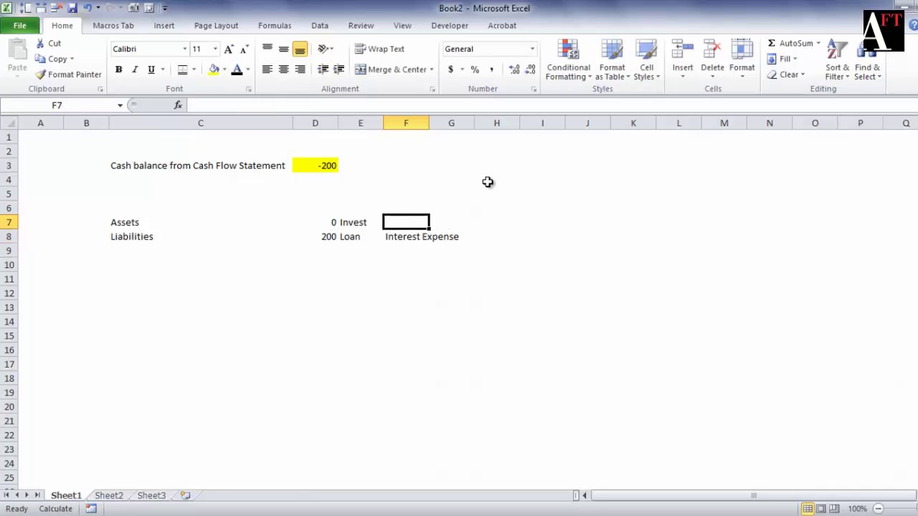
text(Inco)
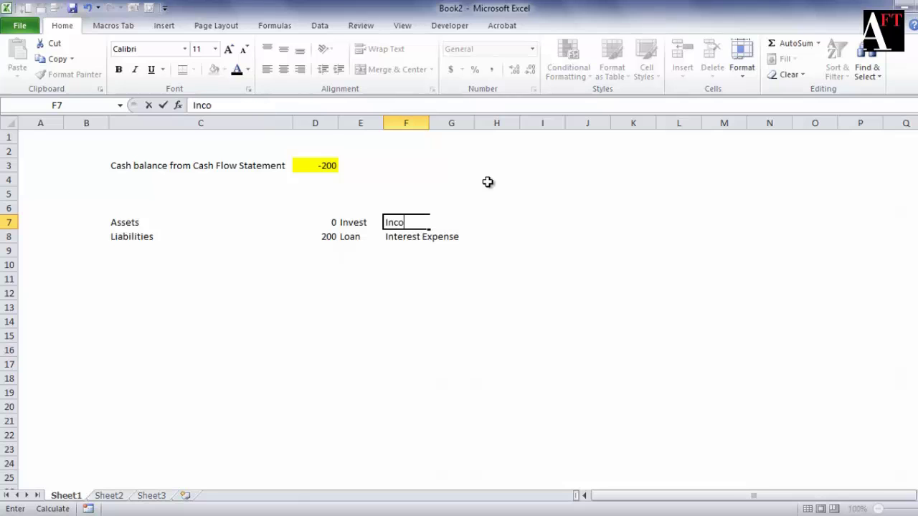
text(me)
key(BackSpace)
key(BackSpace)
key(BackSpace)
key(BackSpace)
key(BackSpace)
text(nt)
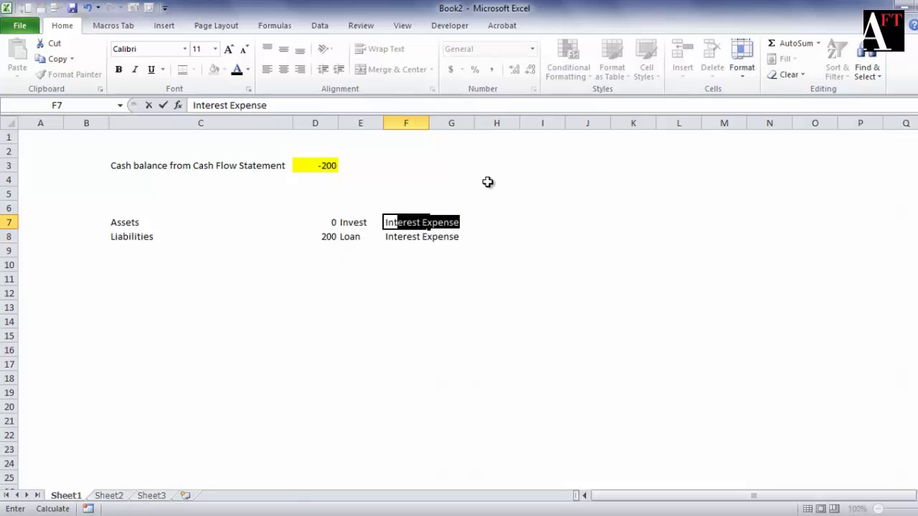
text(erest Income)
key(Return)
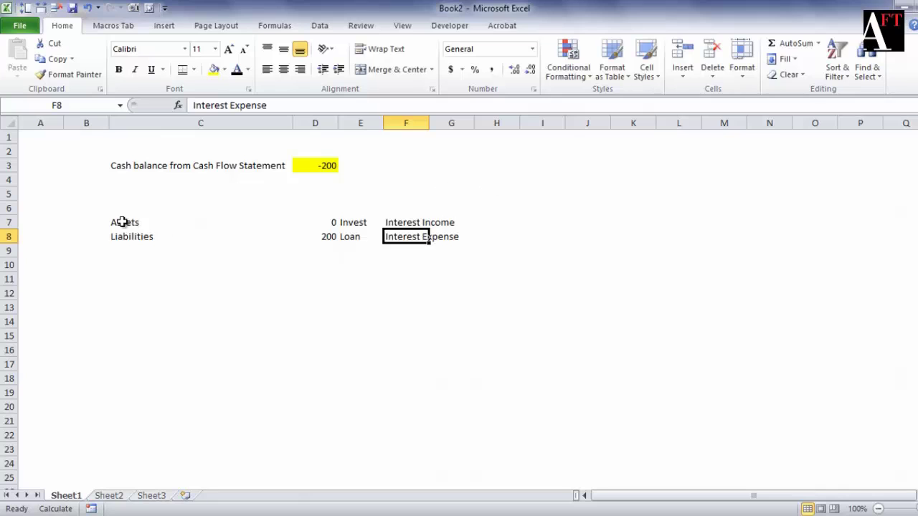
Type 'Short Term Investments' in C11 and 'Promoter Loans' in C12, correcting typos.
drag(124, 221, 453, 237)
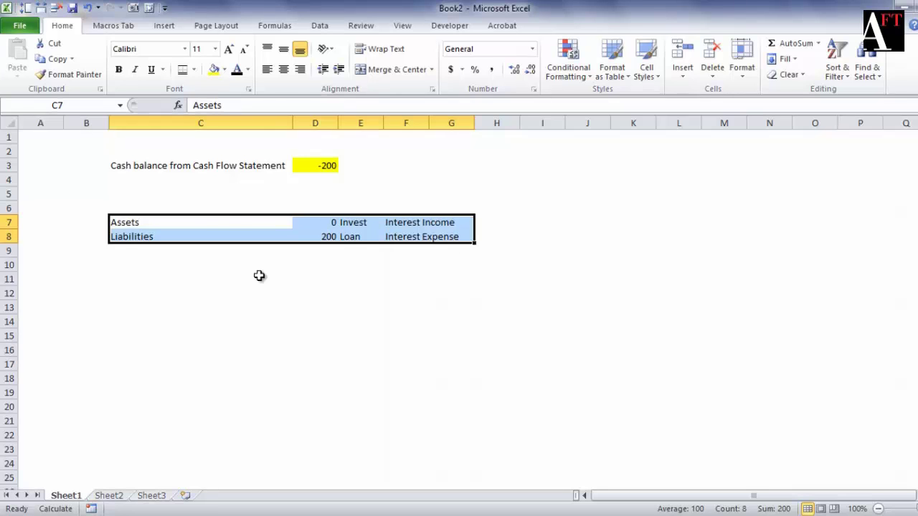
click(222, 276)
text(Sht)
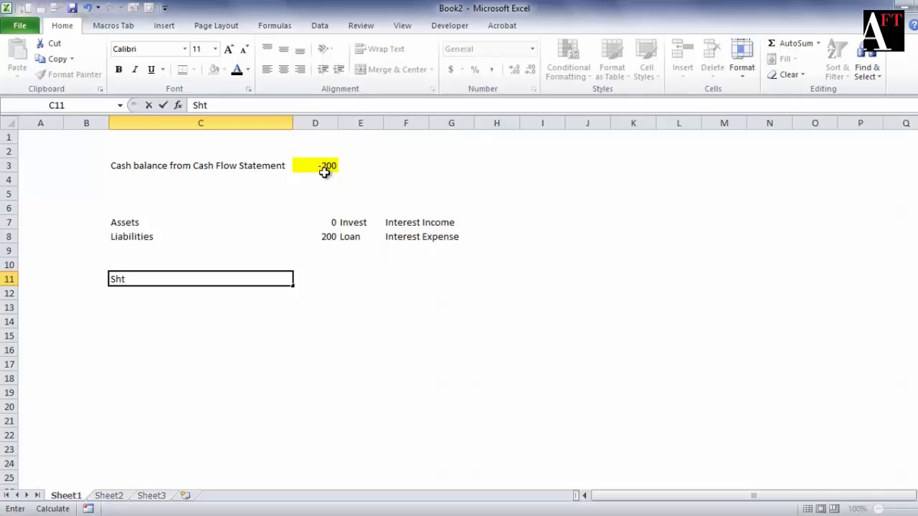
key(BackSpace)
text(ort Term Invs)
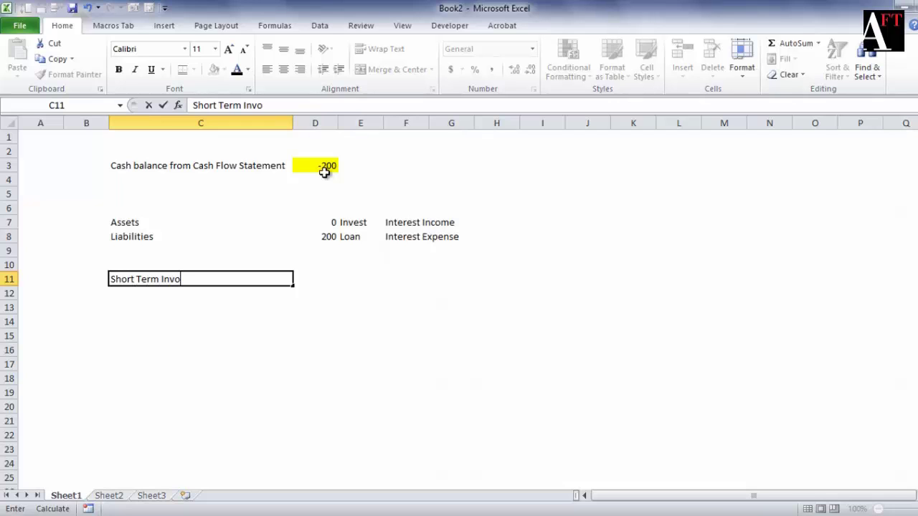
key(BackSpace)
text(estments)
key(Return)
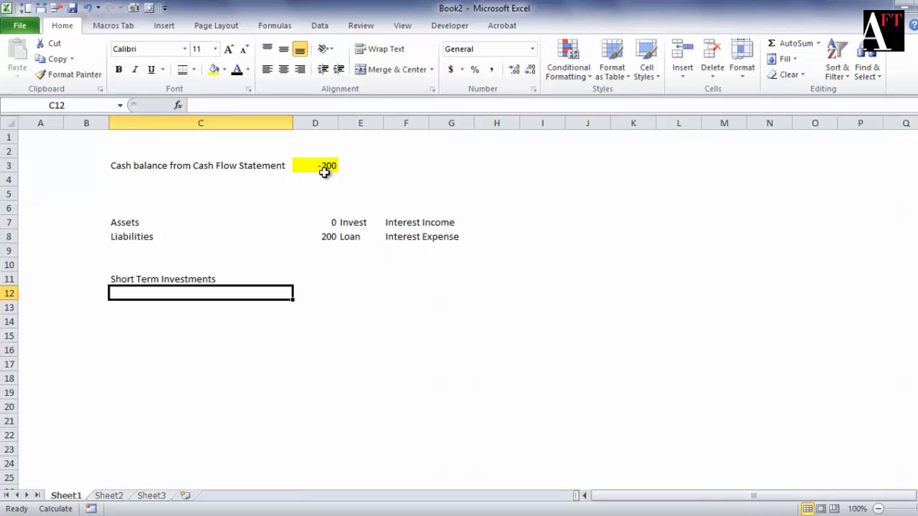
text(Promoter )
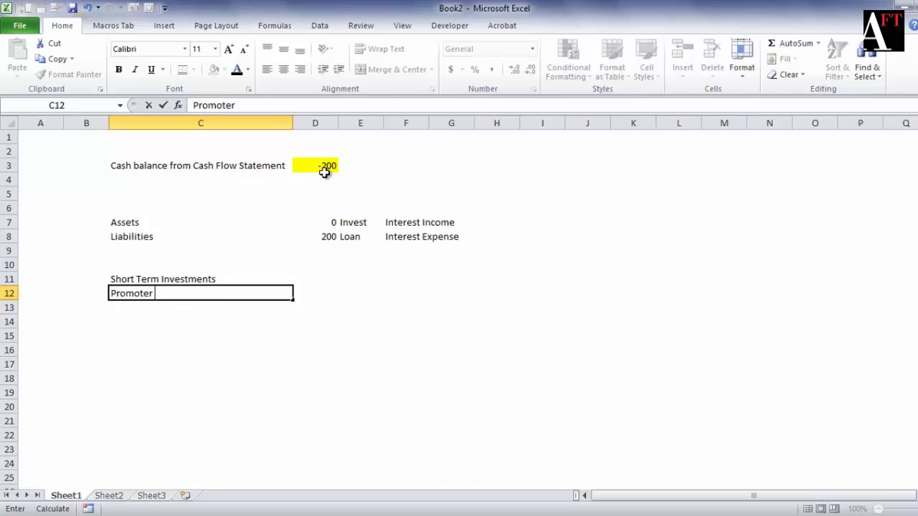
text(Loans)
key(Return)
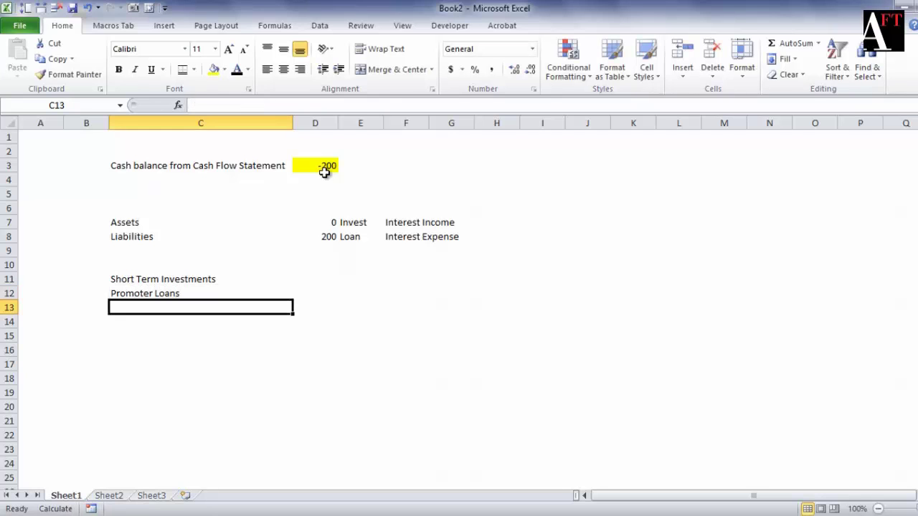